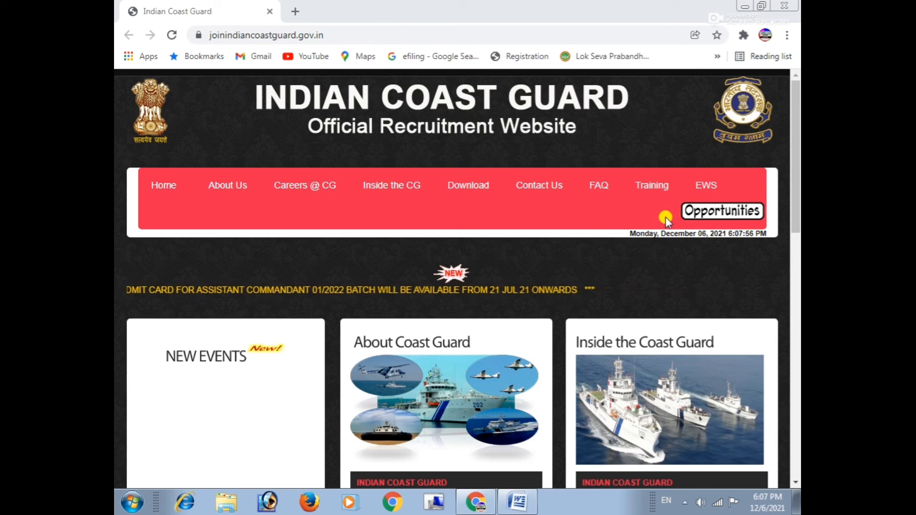
- Open the Opportunities page and check the Assistant Commandant 02/2022 batch advertisement and its application dates
{"action": "left_click", "coordinate": [734, 213]}
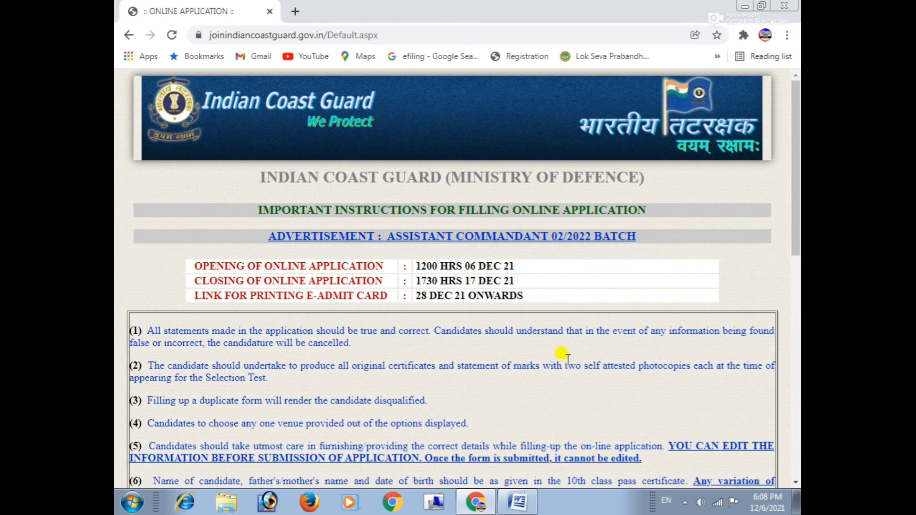
{"action": "left_click_drag", "start_coordinate": [258, 179], "coordinate": [672, 180]}
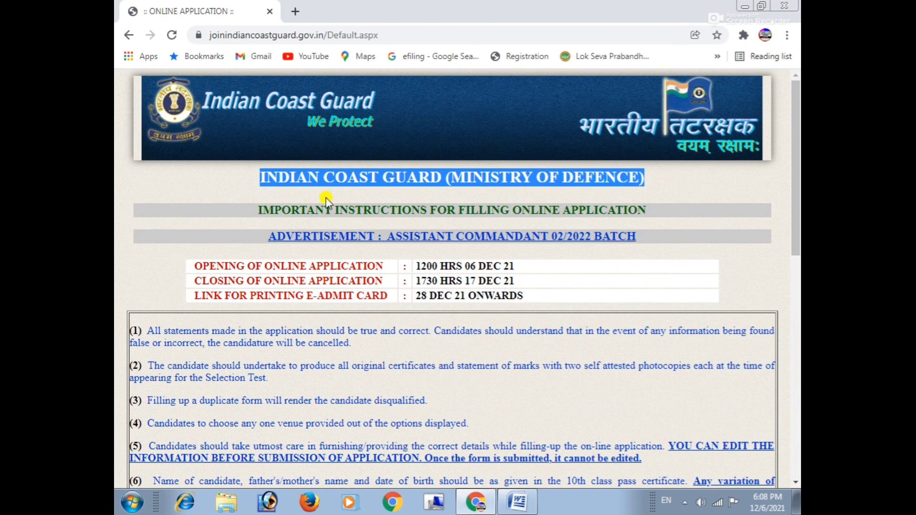
{"action": "left_click_drag", "start_coordinate": [245, 216], "coordinate": [685, 213]}
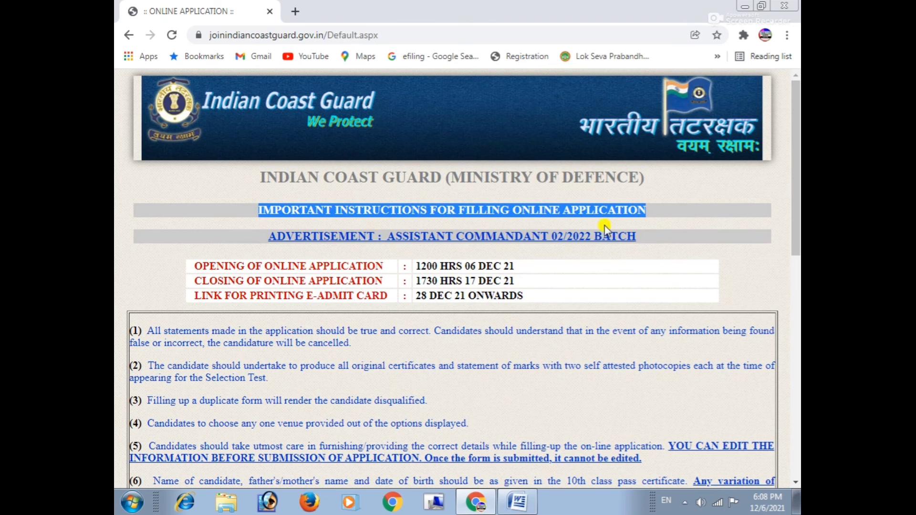
{"action": "left_click", "coordinate": [205, 226]}
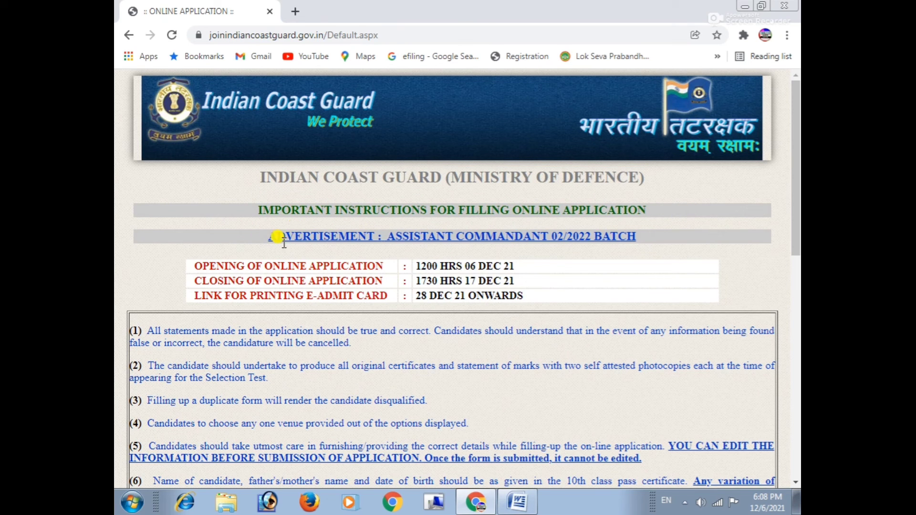
{"action": "left_click_drag", "start_coordinate": [269, 235], "coordinate": [408, 237]}
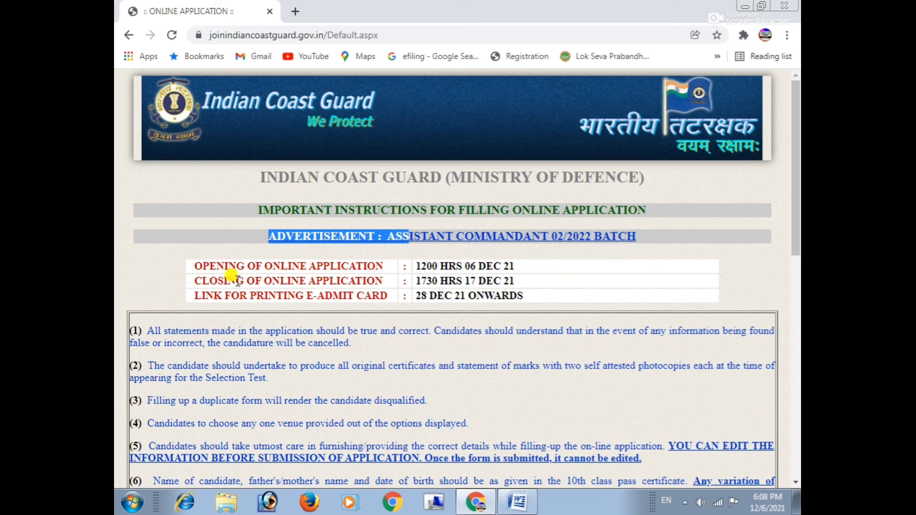
{"action": "left_click_drag", "start_coordinate": [329, 260], "coordinate": [388, 280]}
{"action": "left_click_drag", "start_coordinate": [494, 280], "coordinate": [477, 279]}
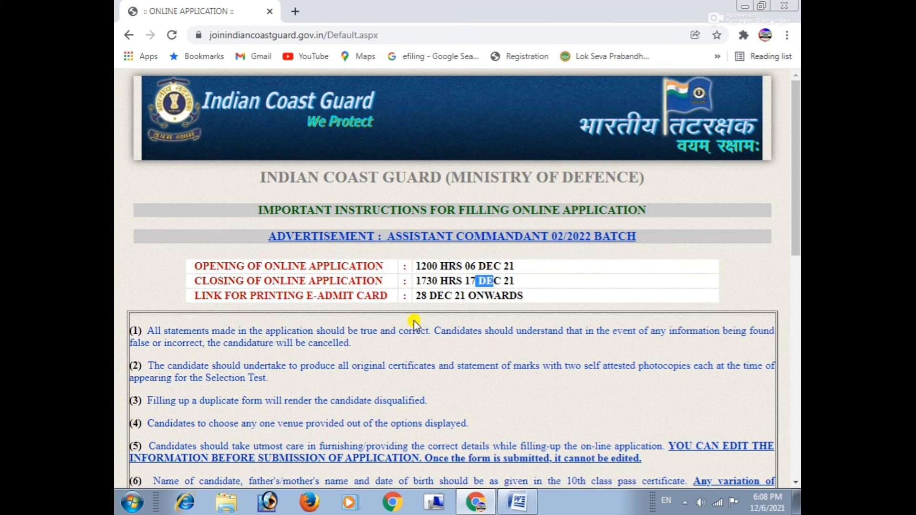
- Read through the online application instructions, declaration and notes as far as the post selection section
{"action": "scroll", "coordinate": [414, 319], "scroll_direction": "down", "scroll_amount": 3}
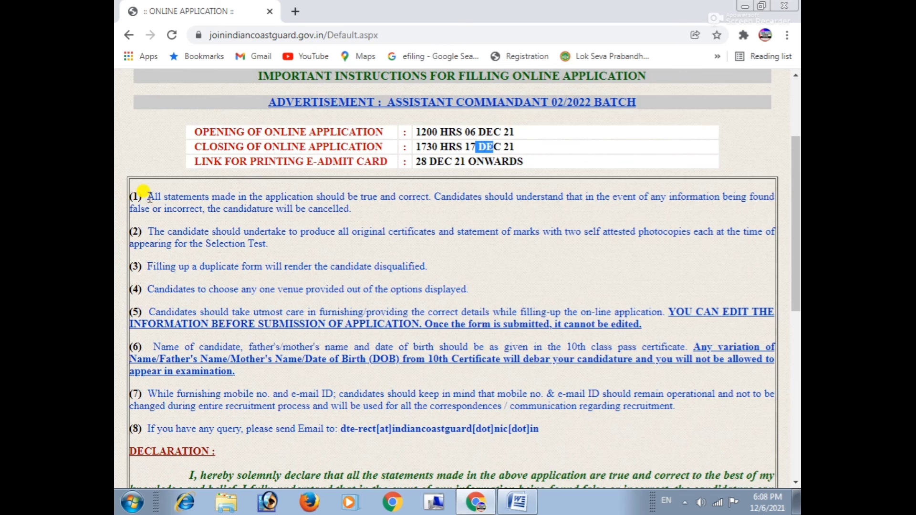
{"action": "left_click_drag", "start_coordinate": [149, 196], "coordinate": [605, 339]}
{"action": "scroll", "coordinate": [399, 389], "scroll_direction": "down", "scroll_amount": 4}
{"action": "scroll", "coordinate": [402, 393], "scroll_direction": "down", "scroll_amount": 4}
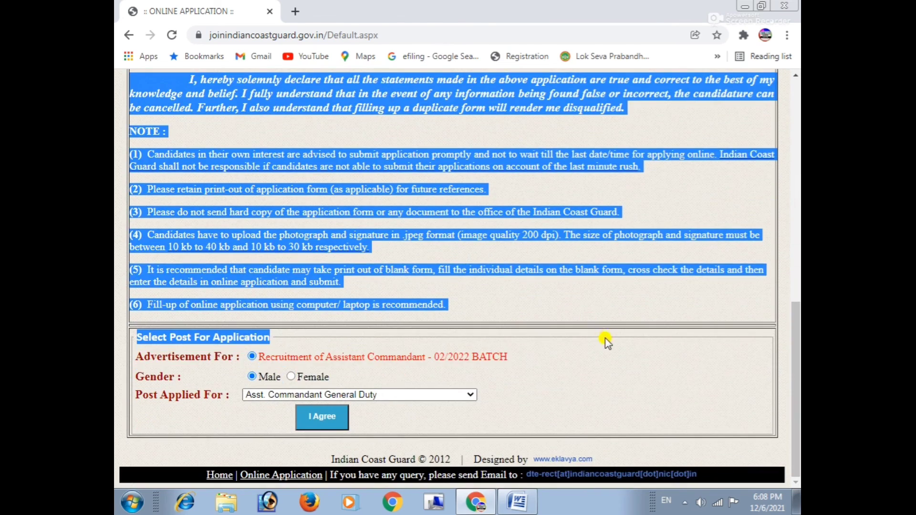
{"action": "left_click", "coordinate": [605, 340]}
- Choose Asst. Commandant Technical (Mechanical/Aeronautical) as the post applied for, agree to the instructions and confirm the selection
{"action": "left_click_drag", "start_coordinate": [147, 338], "coordinate": [267, 339]}
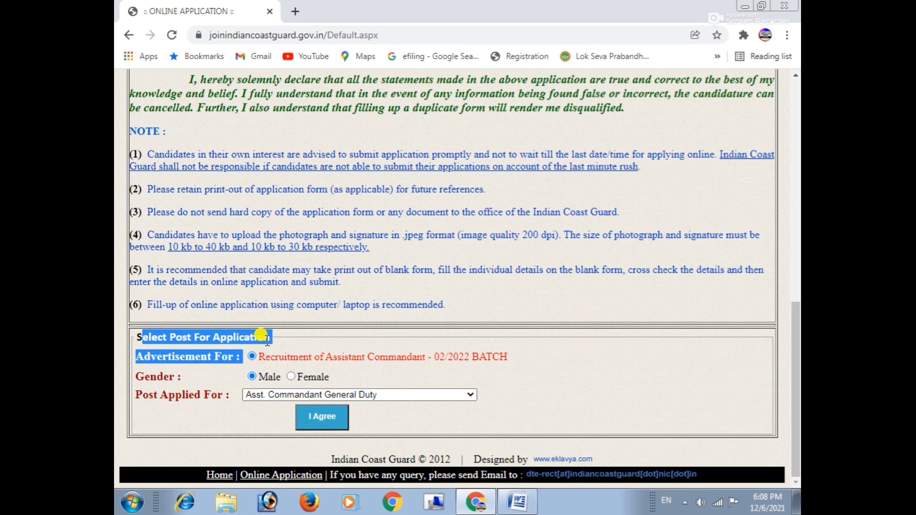
{"action": "left_click", "coordinate": [306, 335]}
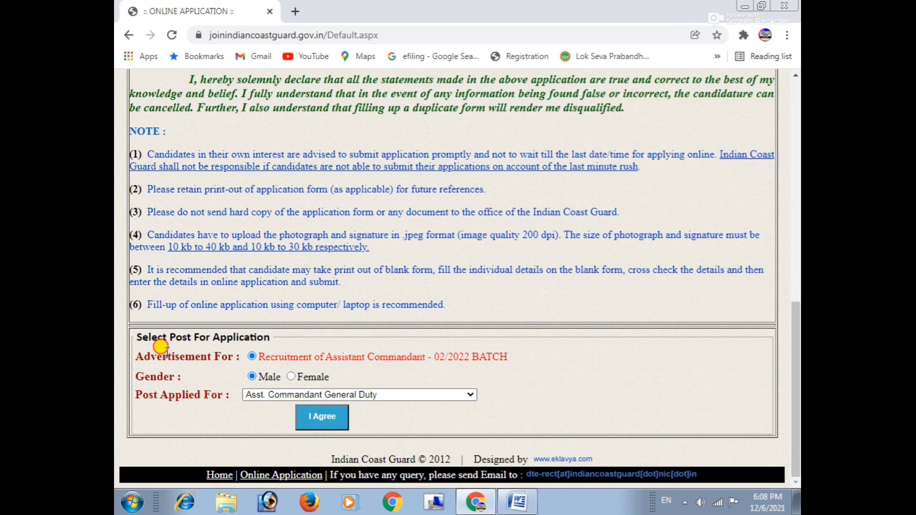
{"action": "left_click_drag", "start_coordinate": [166, 355], "coordinate": [243, 366]}
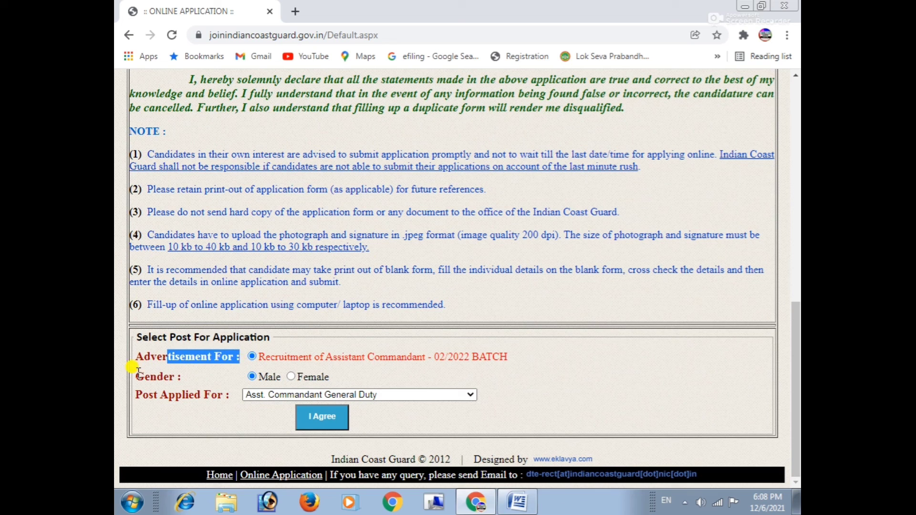
{"action": "left_click_drag", "start_coordinate": [142, 376], "coordinate": [234, 375]}
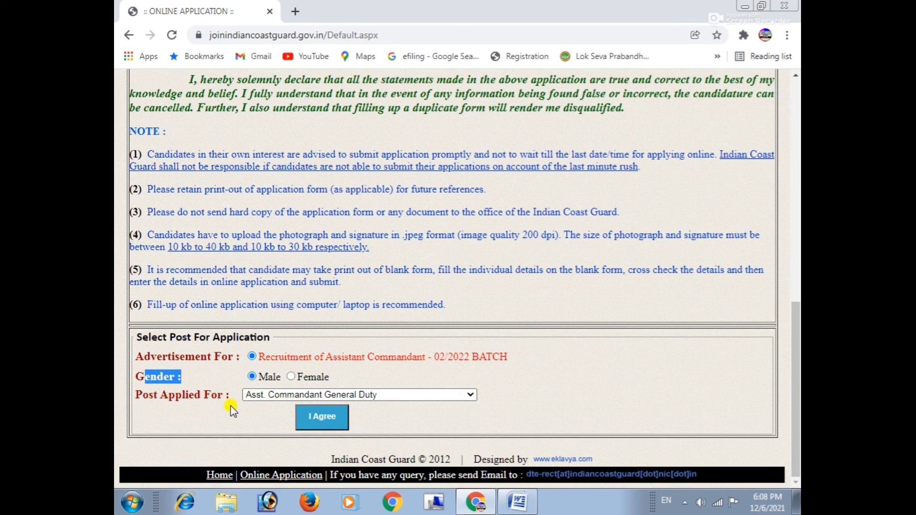
{"action": "left_click_drag", "start_coordinate": [159, 395], "coordinate": [259, 393]}
{"action": "left_click", "coordinate": [261, 393]}
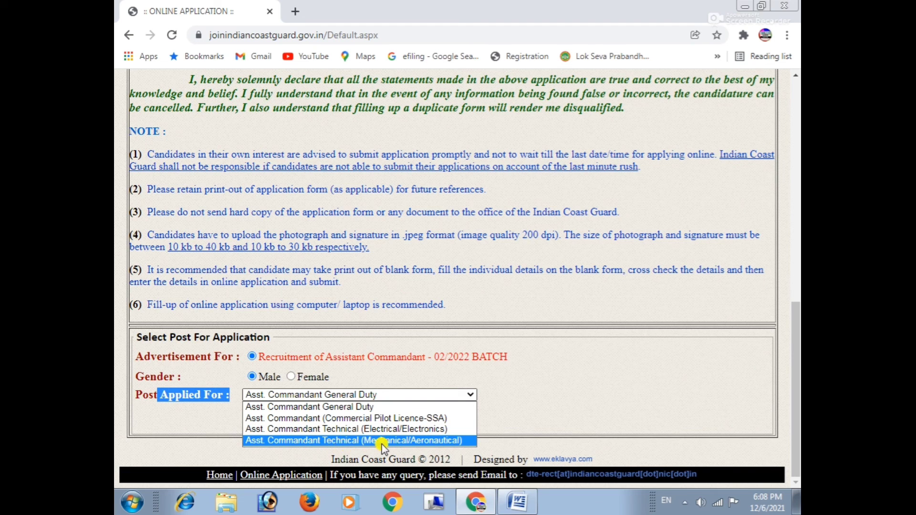
{"action": "left_click", "coordinate": [409, 441]}
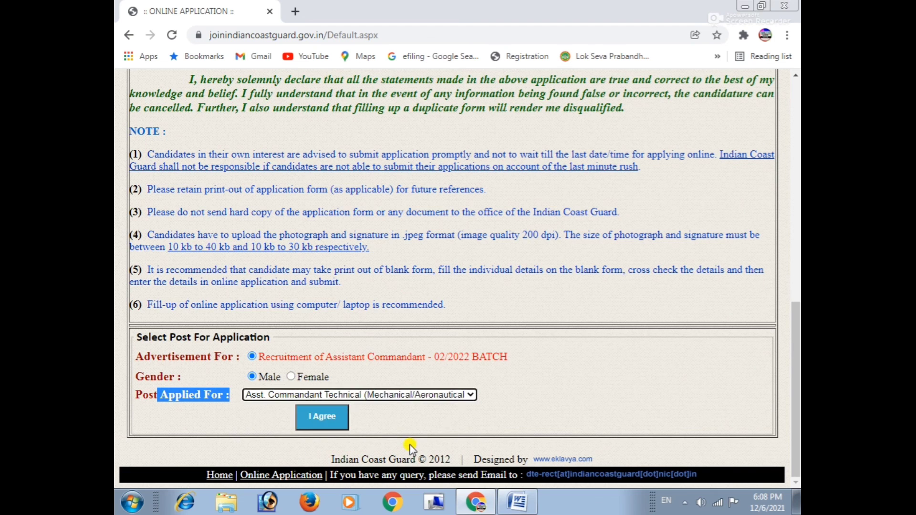
{"action": "left_click", "coordinate": [330, 414]}
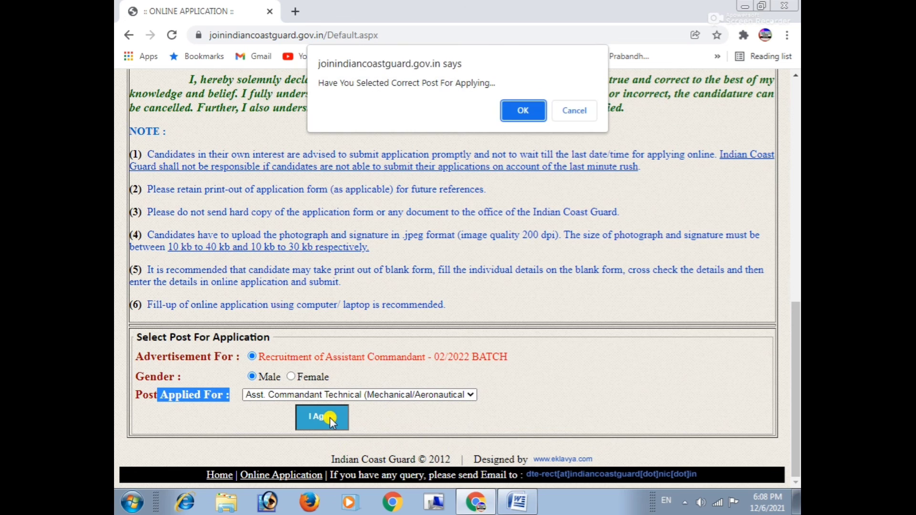
{"action": "left_click", "coordinate": [521, 109]}
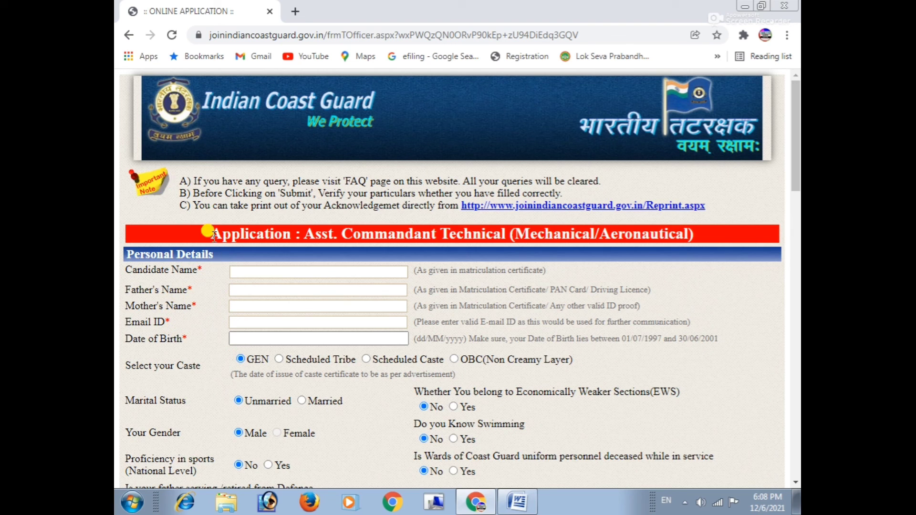
- Examine the application title and the candidate name, parents' names, email ID and date of birth fields under Personal Details
{"action": "left_click_drag", "start_coordinate": [211, 234], "coordinate": [295, 234]}
{"action": "left_click", "coordinate": [294, 234]}
{"action": "scroll", "coordinate": [286, 241], "scroll_direction": "down", "scroll_amount": 1}
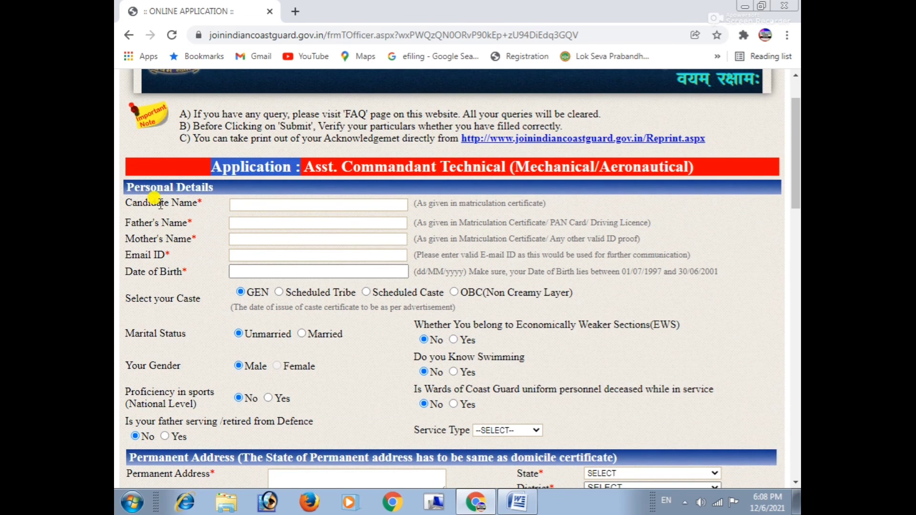
{"action": "scroll", "coordinate": [194, 182], "scroll_direction": "down", "scroll_amount": 1}
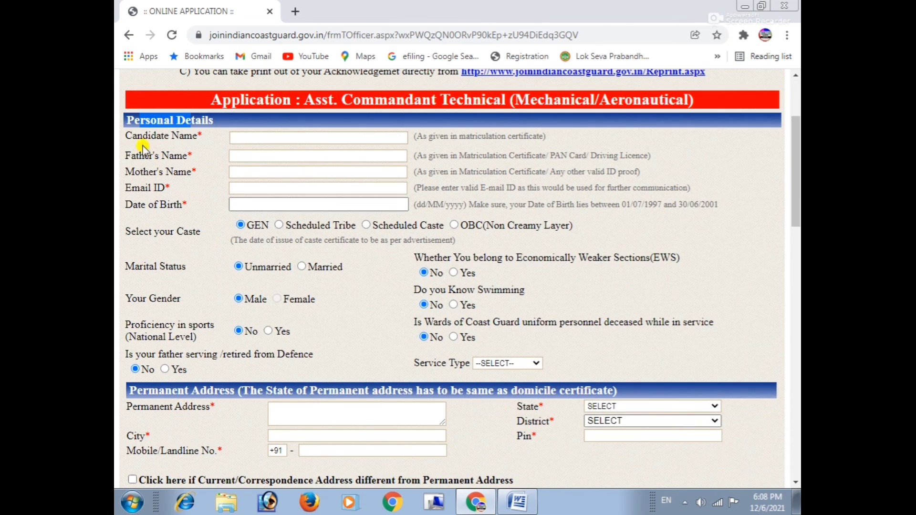
{"action": "left_click_drag", "start_coordinate": [132, 136], "coordinate": [210, 136]}
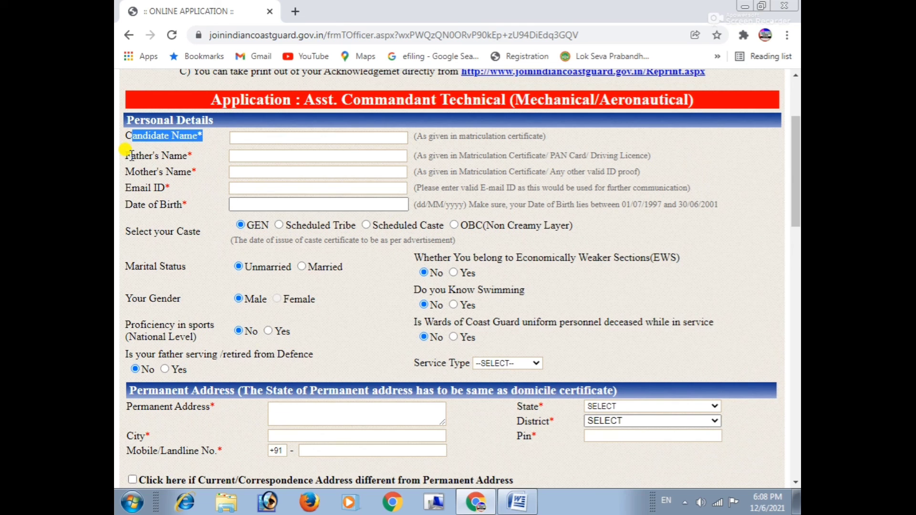
{"action": "left_click_drag", "start_coordinate": [130, 154], "coordinate": [199, 212]}
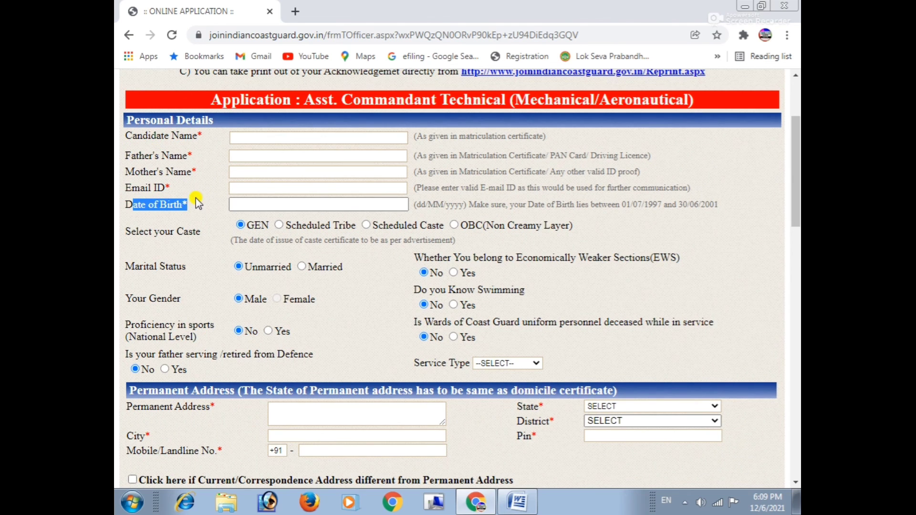
- Set the caste to Scheduled Caste and answer Yes to knowing swimming in the personal details
{"action": "scroll", "coordinate": [196, 203], "scroll_direction": "down", "scroll_amount": 1}
{"action": "left_click_drag", "start_coordinate": [137, 164], "coordinate": [193, 164]}
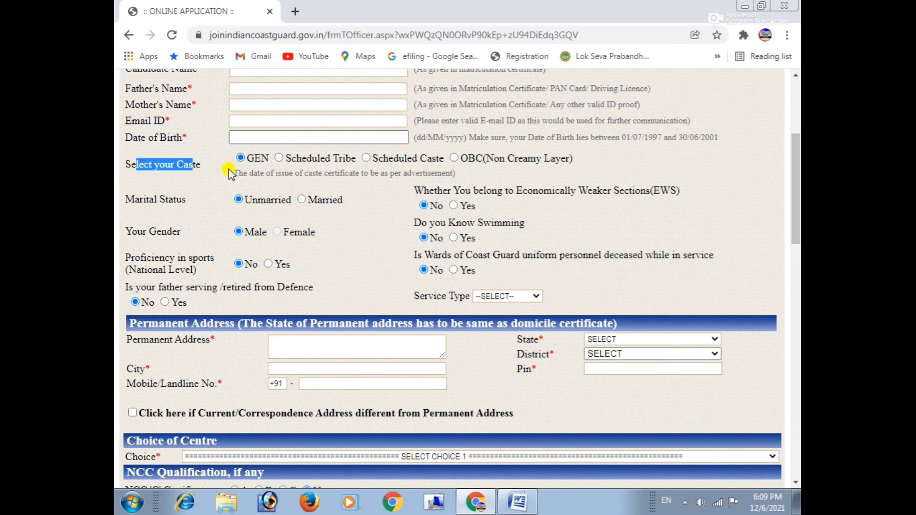
{"action": "left_click", "coordinate": [366, 158]}
{"action": "left_click_drag", "start_coordinate": [135, 201], "coordinate": [187, 200]}
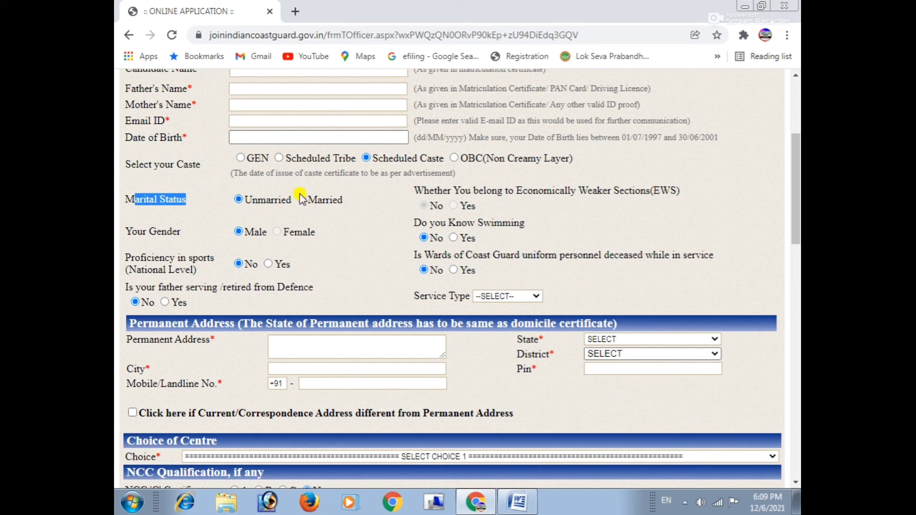
{"action": "left_click_drag", "start_coordinate": [137, 232], "coordinate": [193, 235]}
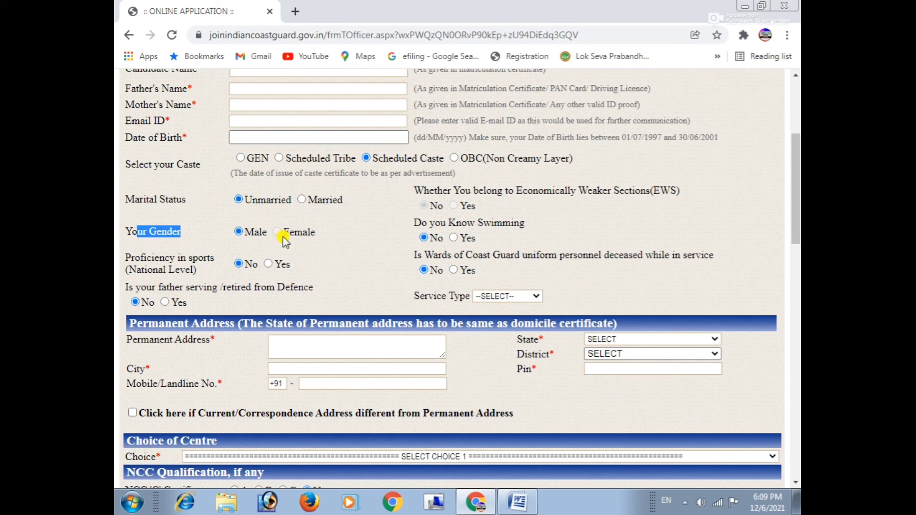
{"action": "left_click_drag", "start_coordinate": [428, 223], "coordinate": [509, 219]}
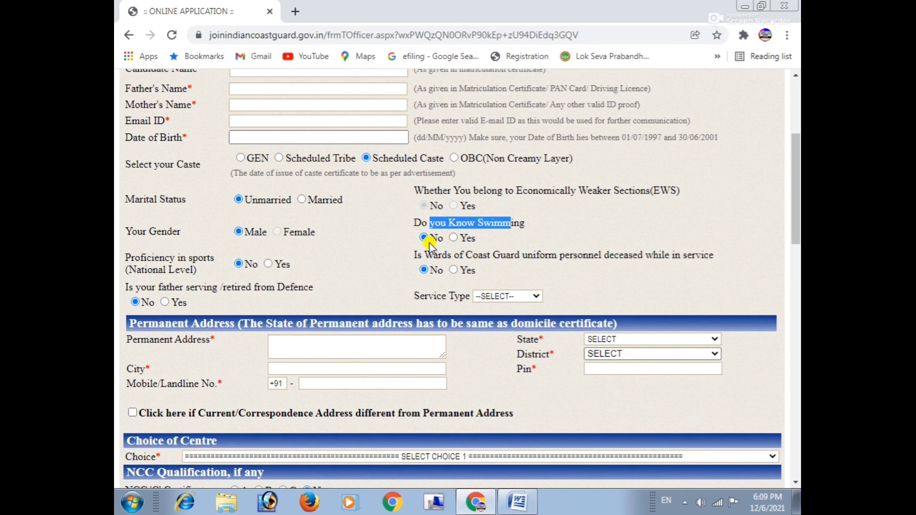
{"action": "left_click", "coordinate": [452, 238]}
- Review the questions on sports proficiency, wards of deceased Coast Guard personnel, father's defence service and service type
{"action": "left_click_drag", "start_coordinate": [152, 257], "coordinate": [215, 260]}
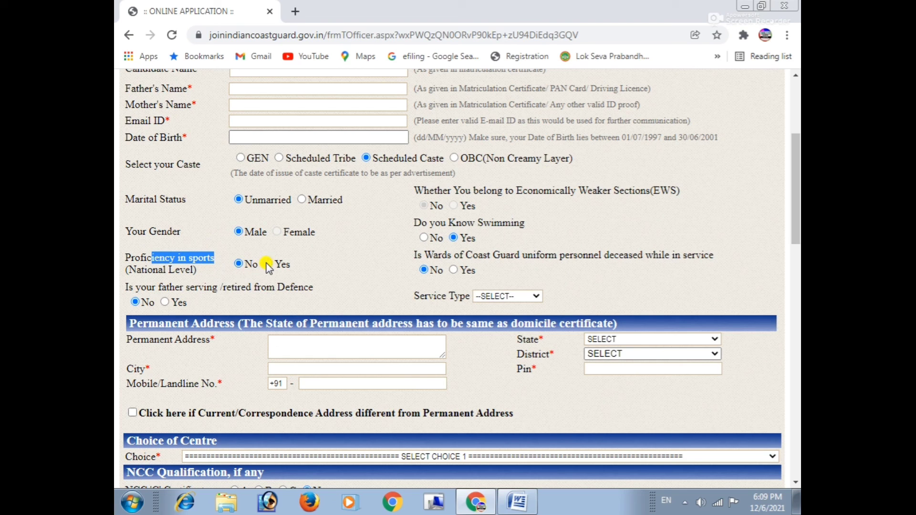
{"action": "left_click_drag", "start_coordinate": [414, 255], "coordinate": [737, 256]}
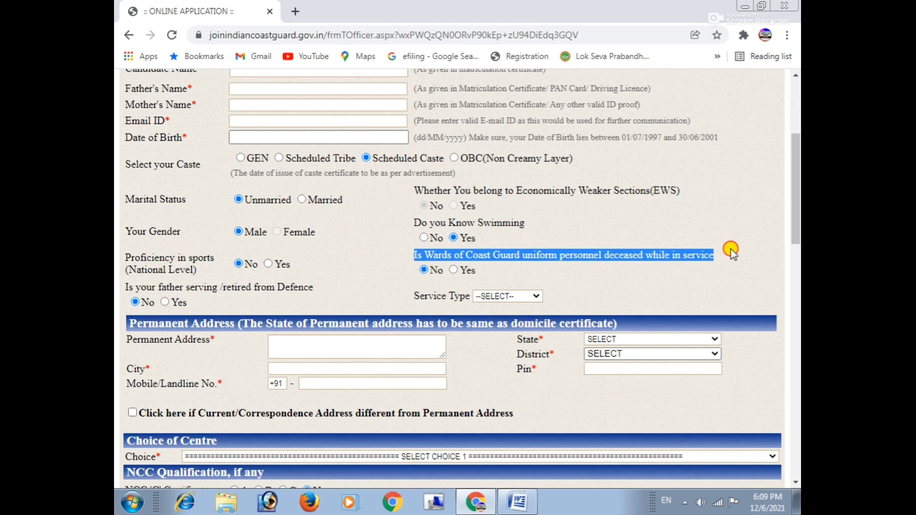
{"action": "left_click", "coordinate": [642, 278]}
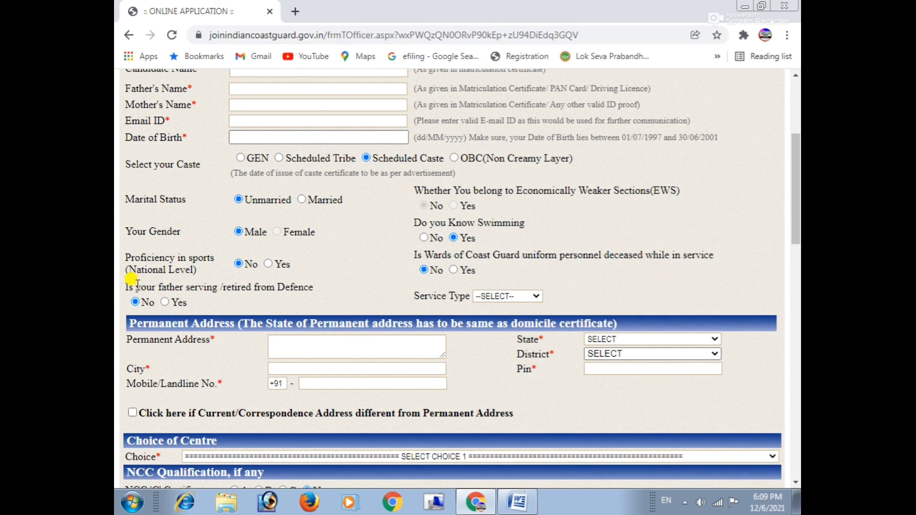
{"action": "left_click_drag", "start_coordinate": [122, 286], "coordinate": [204, 288]}
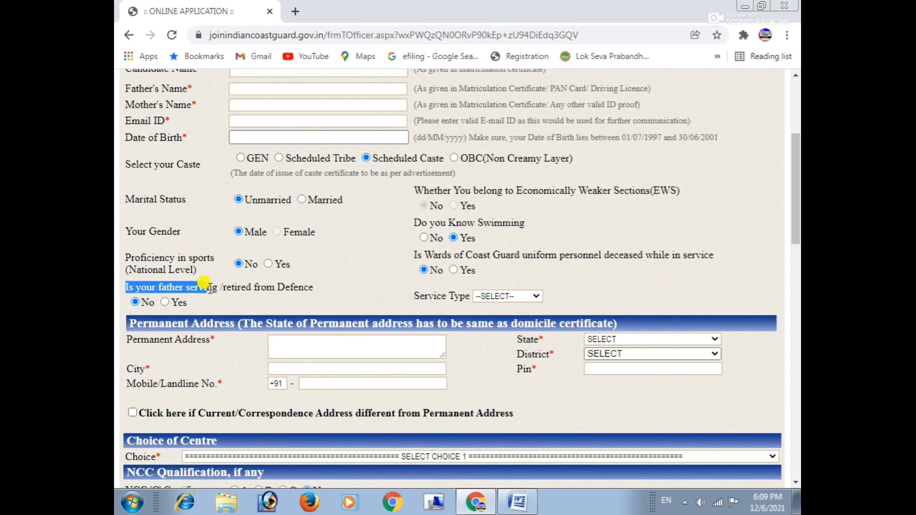
{"action": "left_click", "coordinate": [209, 298]}
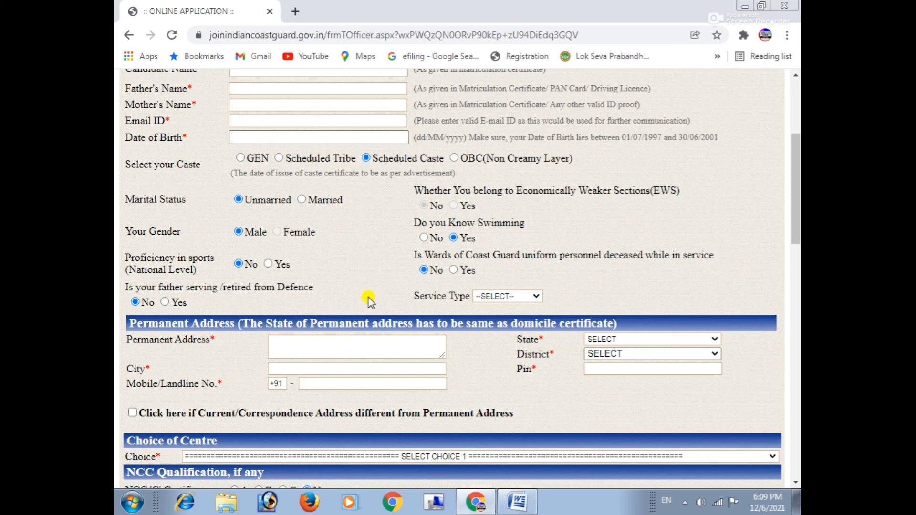
{"action": "left_click", "coordinate": [496, 301]}
{"action": "left_click", "coordinate": [496, 300]}
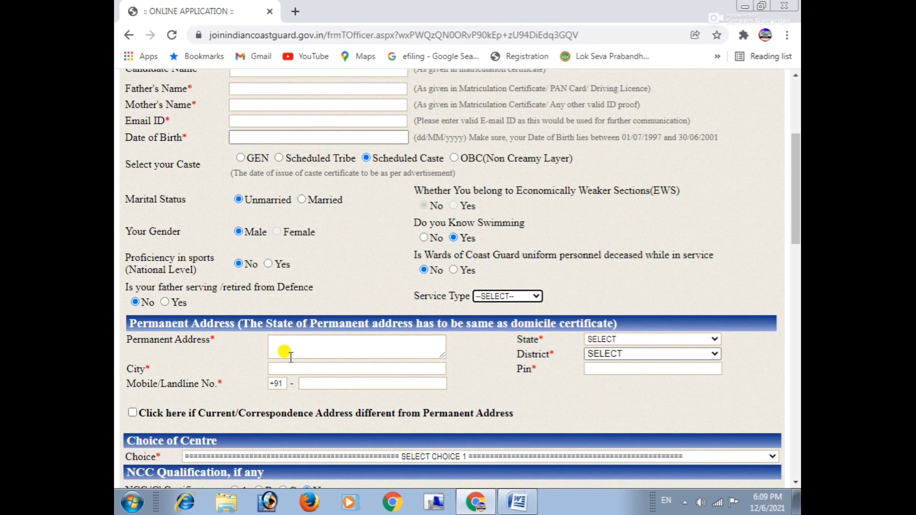
- Review the permanent address fields and mark the current/correspondence address as different from the permanent address
{"action": "scroll", "coordinate": [284, 352], "scroll_direction": "down", "scroll_amount": 3}
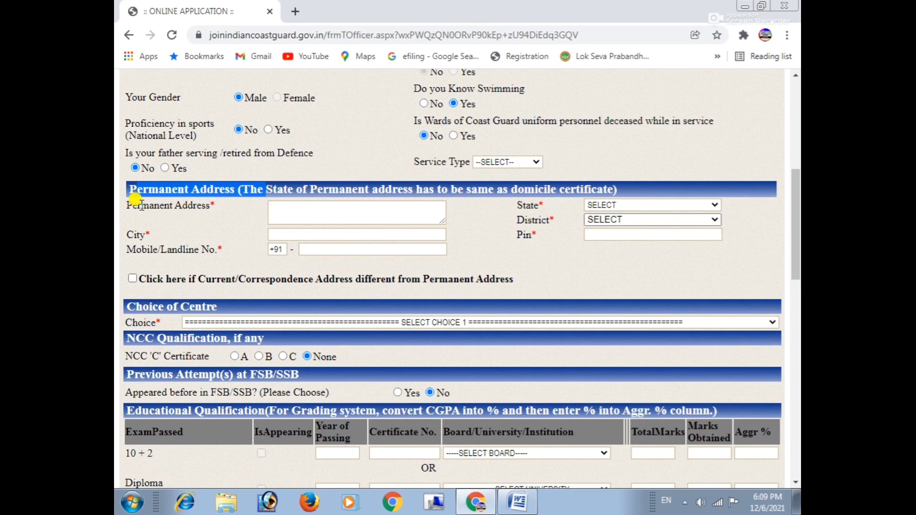
{"action": "left_click_drag", "start_coordinate": [142, 205], "coordinate": [241, 208]}
{"action": "left_click_drag", "start_coordinate": [544, 190], "coordinate": [525, 235]}
{"action": "left_click_drag", "start_coordinate": [158, 249], "coordinate": [228, 248]}
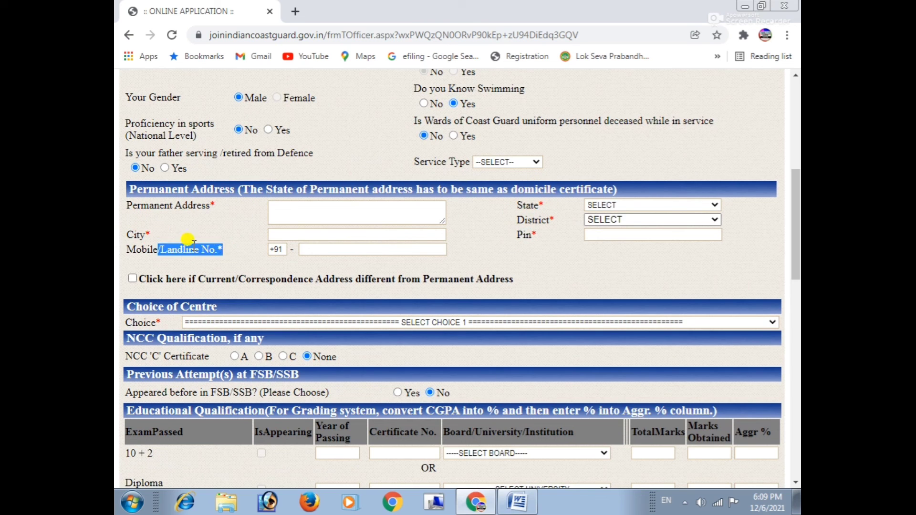
{"action": "left_click_drag", "start_coordinate": [144, 278], "coordinate": [486, 283]}
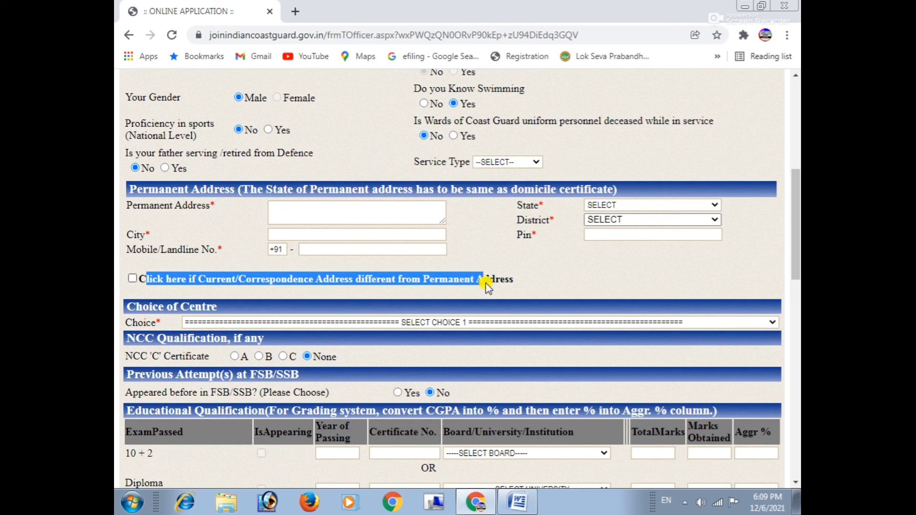
{"action": "left_click", "coordinate": [135, 279]}
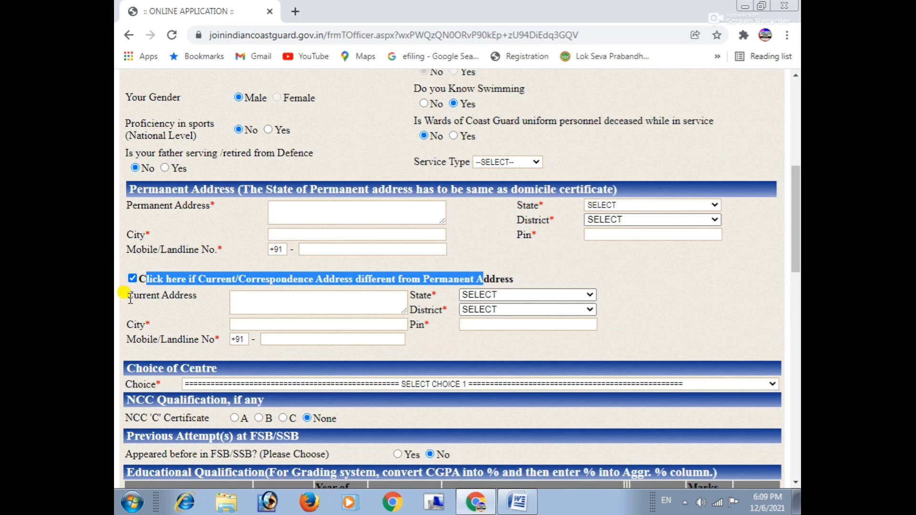
{"action": "left_click", "coordinate": [176, 311]}
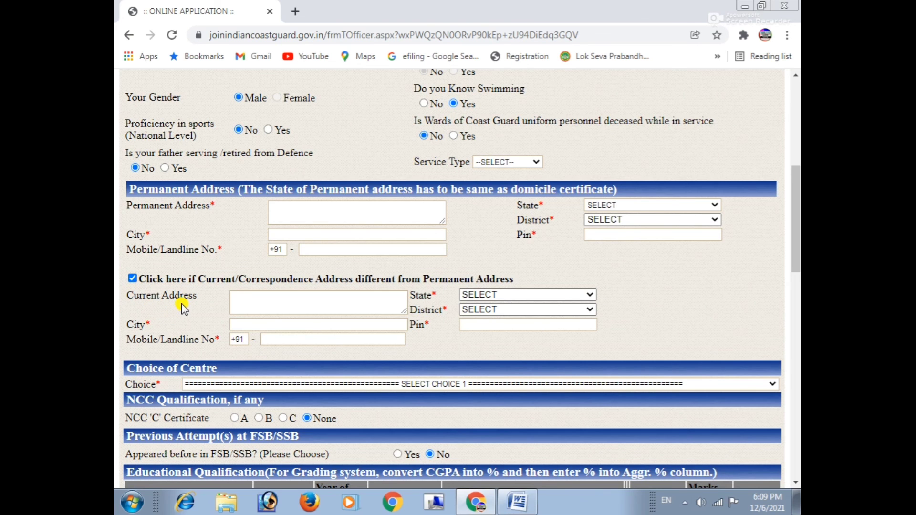
- Unmark the current/correspondence address as different from the permanent address and review the available options for the choice of centre
{"action": "left_click", "coordinate": [132, 280]}
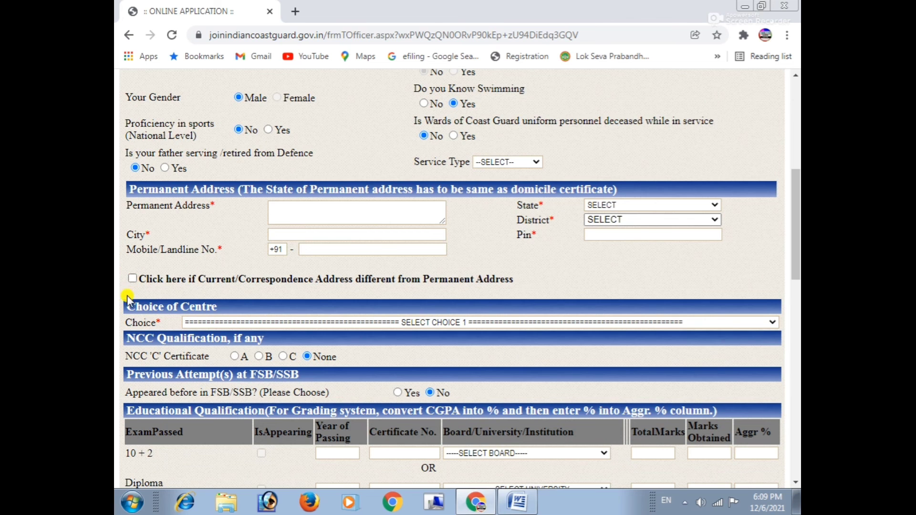
{"action": "triple_click", "coordinate": [143, 296]}
{"action": "left_click", "coordinate": [141, 320]}
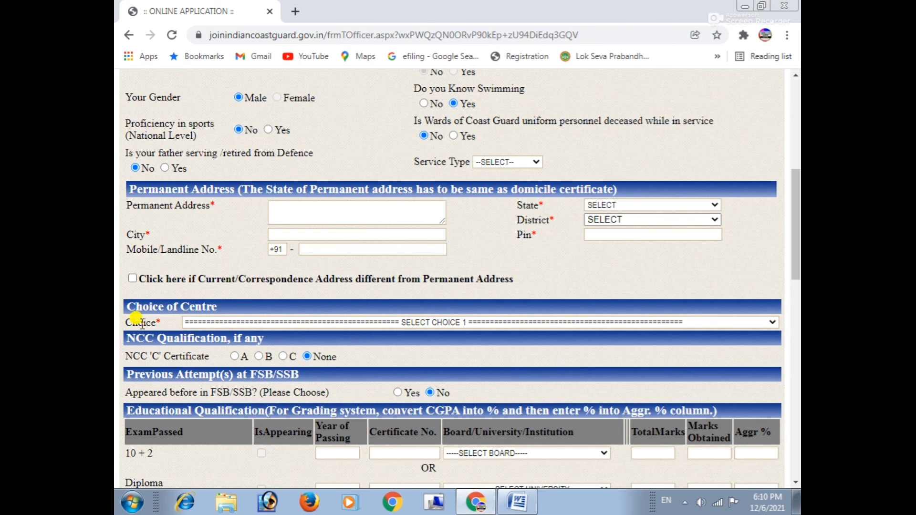
{"action": "left_click", "coordinate": [191, 325]}
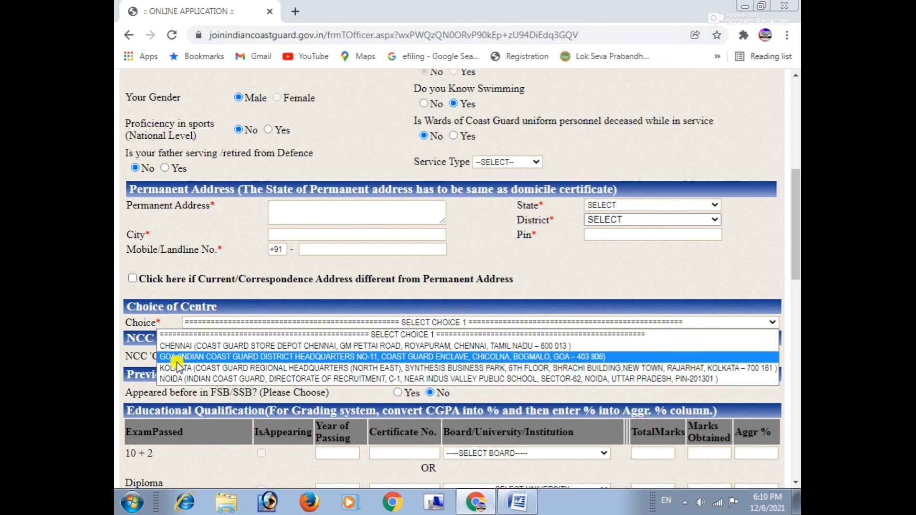
{"action": "left_click", "coordinate": [183, 288]}
- Review the NCC 'C' Certificate options and the question on previous attempts at FSB/SSB
{"action": "scroll", "coordinate": [150, 300], "scroll_direction": "down", "scroll_amount": 3}
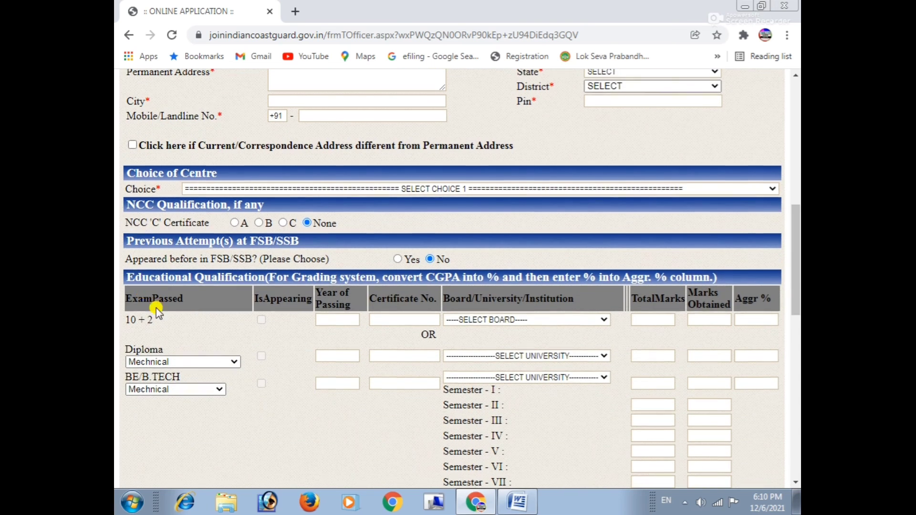
{"action": "left_click_drag", "start_coordinate": [124, 220], "coordinate": [214, 217]}
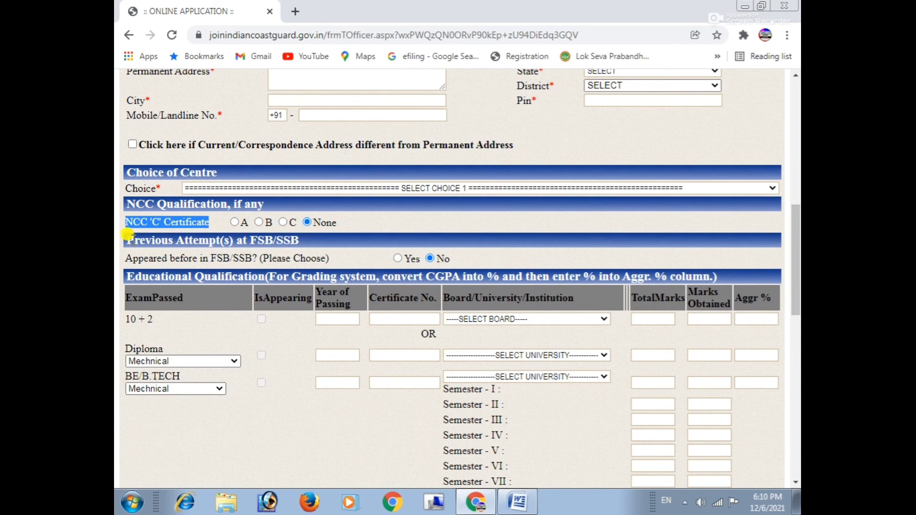
{"action": "left_click_drag", "start_coordinate": [128, 234], "coordinate": [208, 255]}
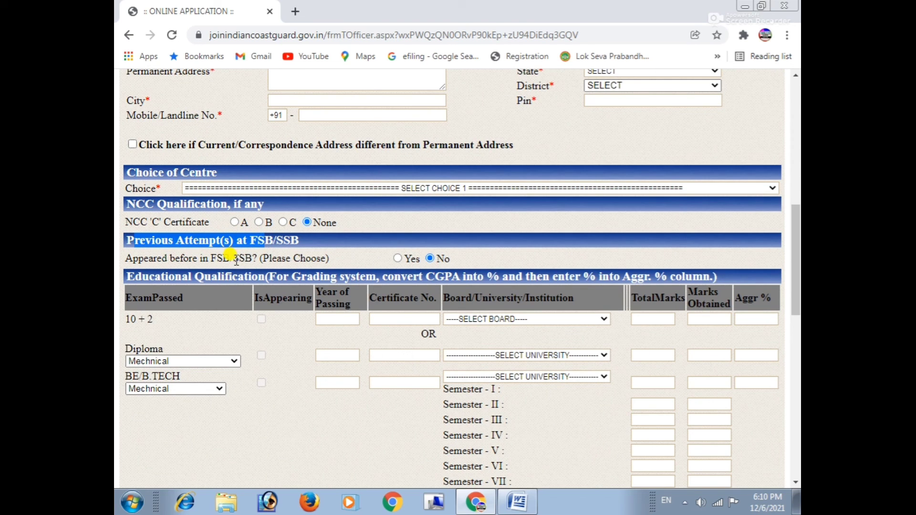
{"action": "scroll", "coordinate": [227, 279], "scroll_direction": "down", "scroll_amount": 1}
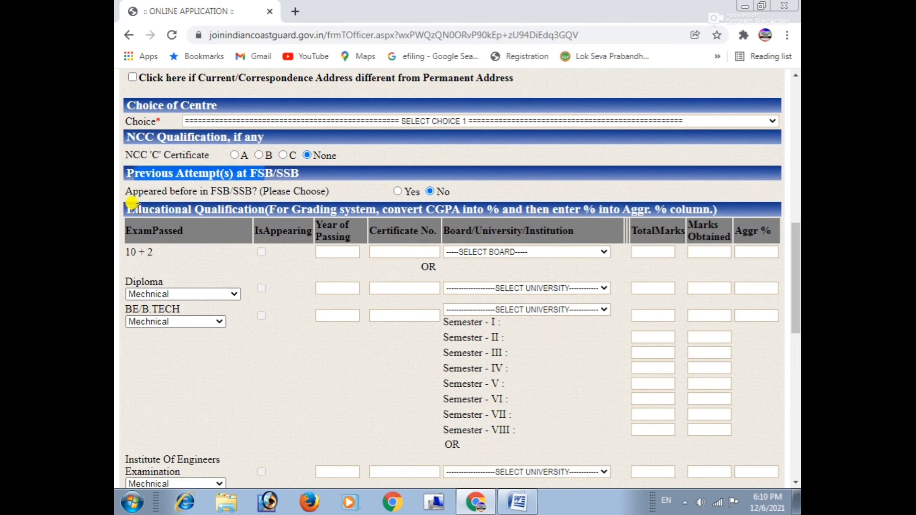
- Examine the Educational Qualification rows for 10+2, Diploma and BE/B.Tech, including the semester-wise marks fields
{"action": "left_click_drag", "start_coordinate": [127, 208], "coordinate": [249, 205]}
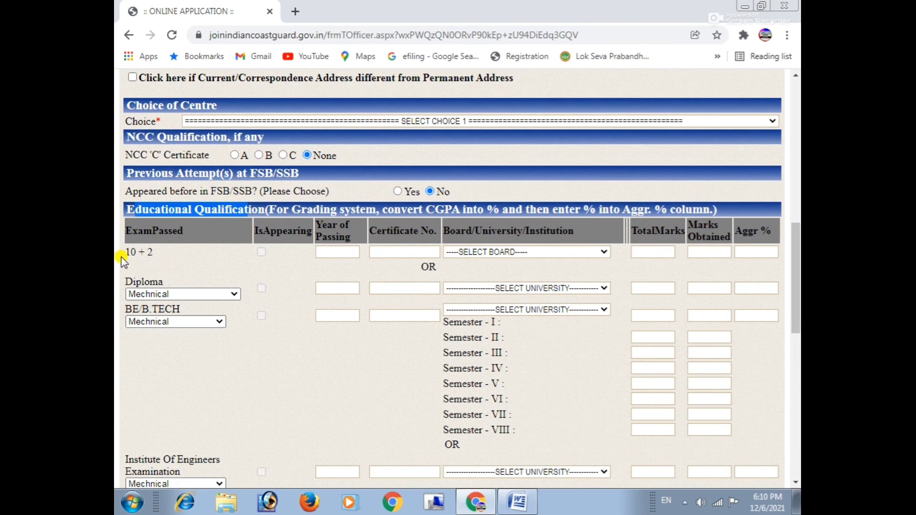
{"action": "left_click_drag", "start_coordinate": [130, 252], "coordinate": [173, 311]}
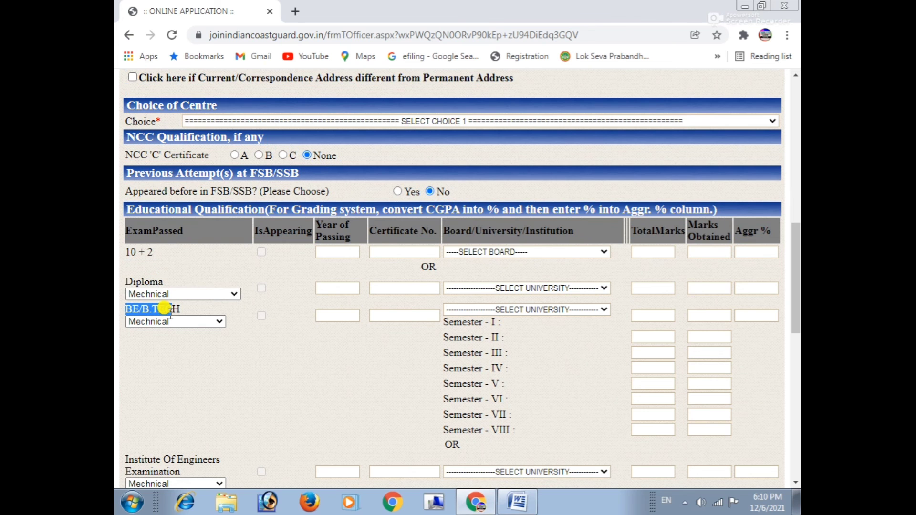
{"action": "scroll", "coordinate": [165, 344], "scroll_direction": "down", "scroll_amount": 1}
{"action": "scroll", "coordinate": [181, 324], "scroll_direction": "down", "scroll_amount": 1}
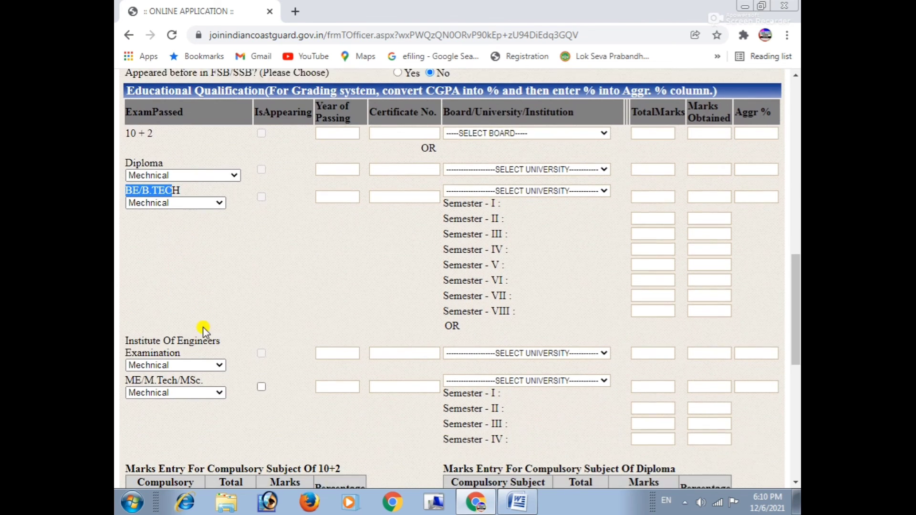
{"action": "left_click_drag", "start_coordinate": [428, 202], "coordinate": [490, 282]}
{"action": "left_click", "coordinate": [259, 291]}
- Review the Institute of Engineers Examination and ME/M.Tech/MSc. rows of the educational qualifications
{"action": "scroll", "coordinate": [259, 291], "scroll_direction": "down", "scroll_amount": 1}
{"action": "left_click_drag", "start_coordinate": [127, 251], "coordinate": [189, 251]}
{"action": "scroll", "coordinate": [133, 276], "scroll_direction": "down", "scroll_amount": 1}
{"action": "scroll", "coordinate": [133, 276], "scroll_direction": "down", "scroll_amount": 1}
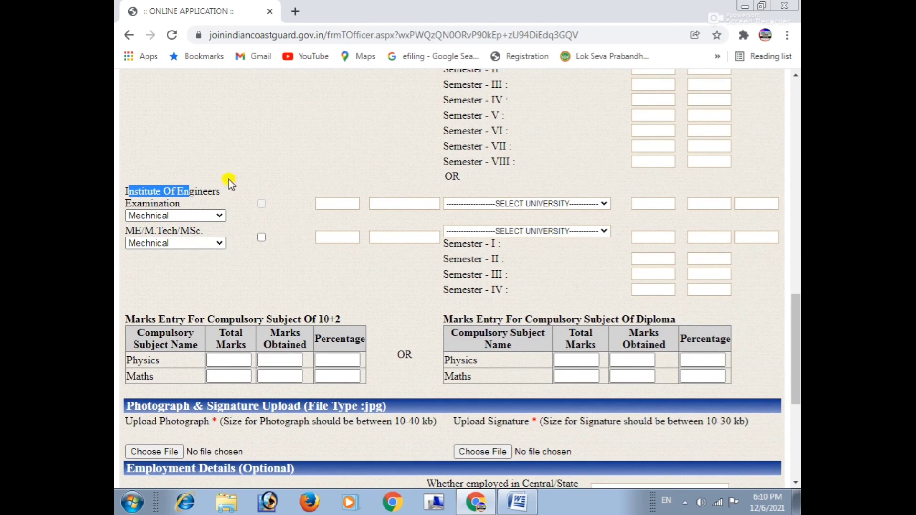
- Review the compulsory subject marks entry for Physics and Maths under 10+2 or Diploma
{"action": "scroll", "coordinate": [321, 282], "scroll_direction": "down", "scroll_amount": 5}
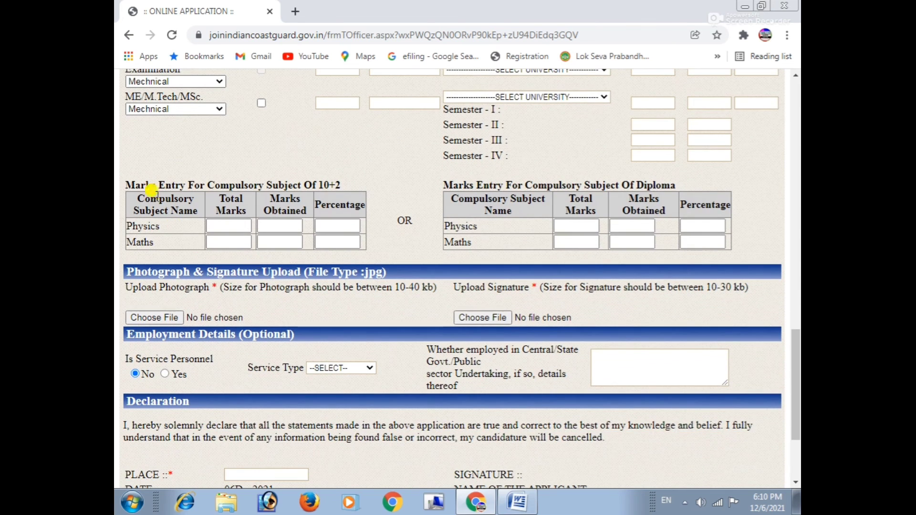
{"action": "left_click_drag", "start_coordinate": [139, 185], "coordinate": [279, 185]}
{"action": "left_click_drag", "start_coordinate": [139, 226], "coordinate": [141, 234]}
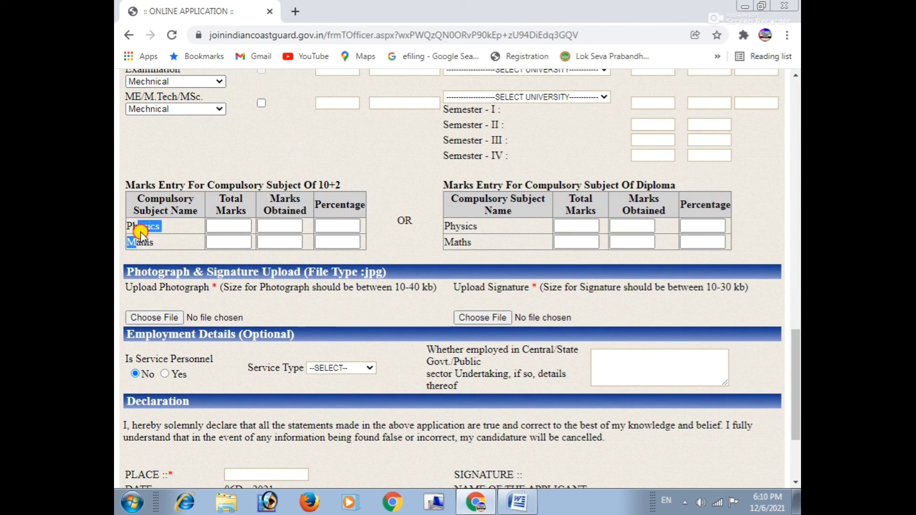
{"action": "left_click", "coordinate": [142, 241]}
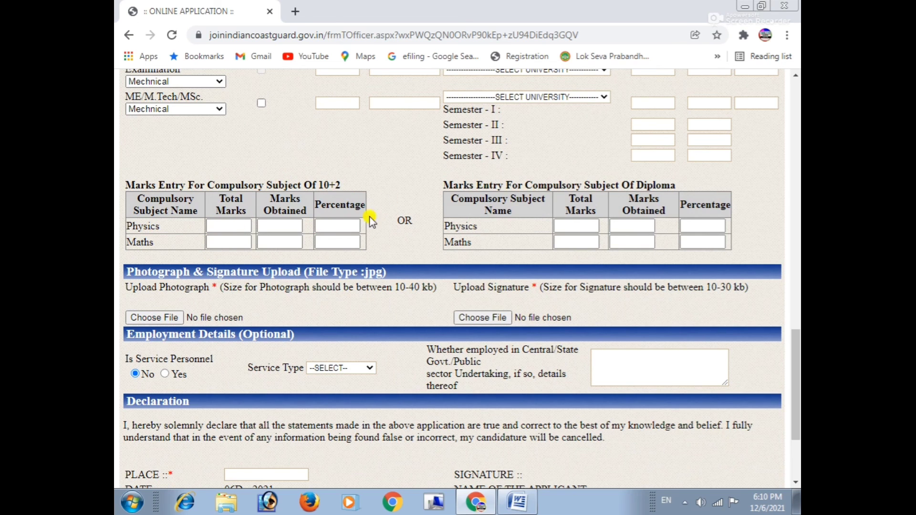
- Check the photograph and signature upload fields with their required file type and size limits
{"action": "scroll", "coordinate": [231, 244], "scroll_direction": "down", "scroll_amount": 1}
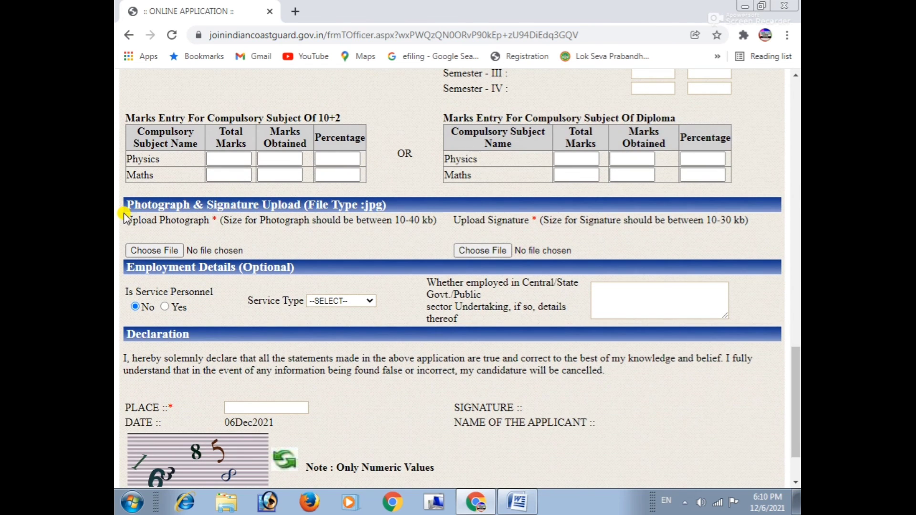
{"action": "left_click_drag", "start_coordinate": [125, 205], "coordinate": [279, 205]}
{"action": "left_click_drag", "start_coordinate": [125, 221], "coordinate": [210, 221]}
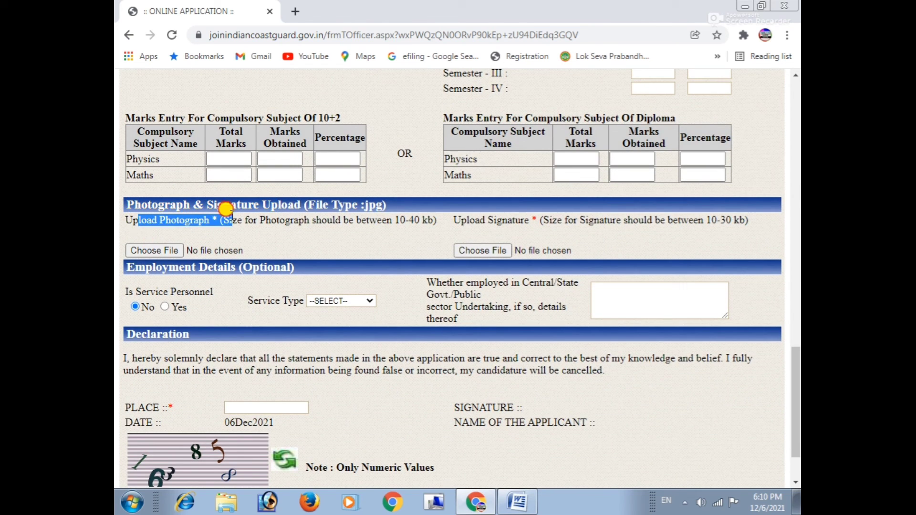
{"action": "left_click_drag", "start_coordinate": [496, 220], "coordinate": [578, 220]}
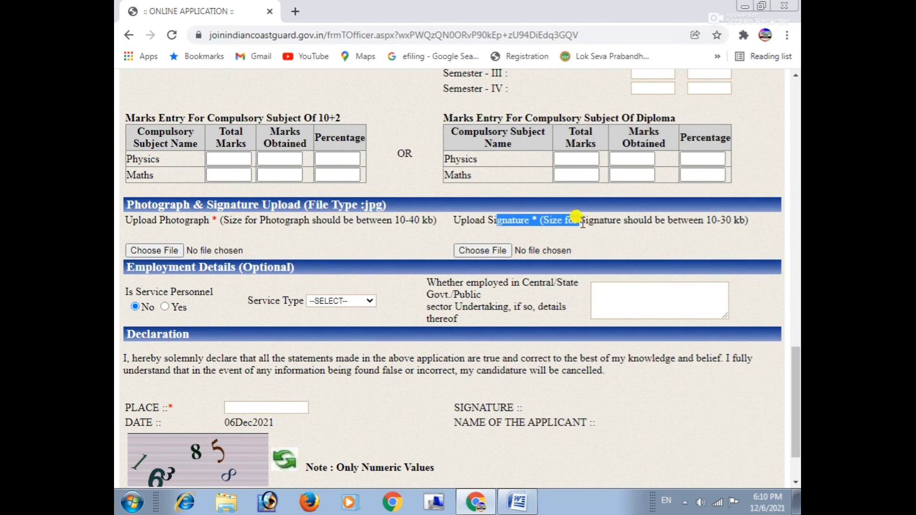
- Review the optional employment details and the declaration statement
{"action": "left_click", "coordinate": [126, 286]}
{"action": "scroll", "coordinate": [138, 285], "scroll_direction": "down", "scroll_amount": 2}
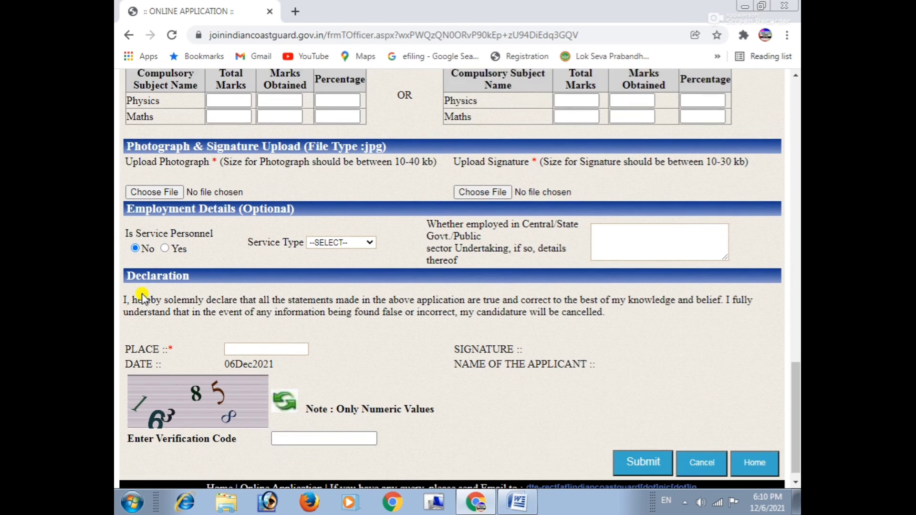
{"action": "left_click_drag", "start_coordinate": [123, 264], "coordinate": [190, 267]}
{"action": "left_click", "coordinate": [145, 292]}
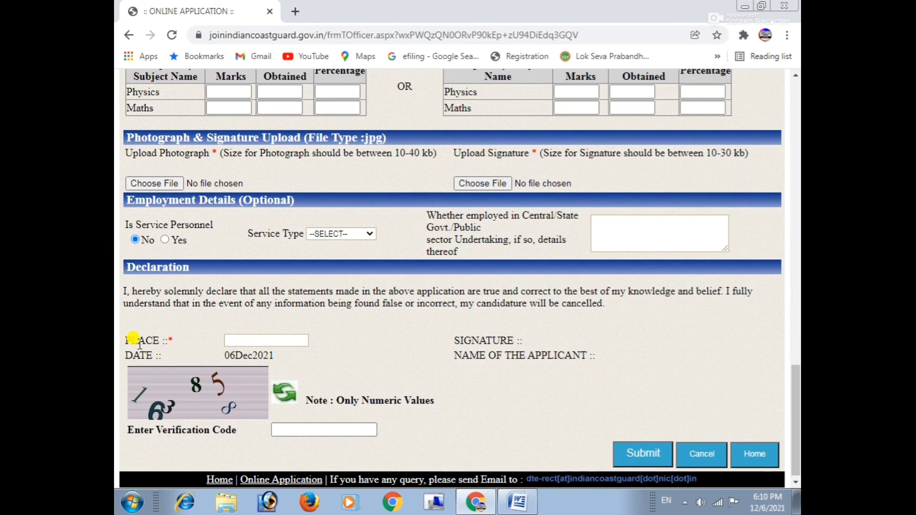
- Review the place, date, signature, applicant name and verification code fields below the declaration
{"action": "left_click_drag", "start_coordinate": [129, 339], "coordinate": [209, 342]}
{"action": "left_click", "coordinate": [235, 341]}
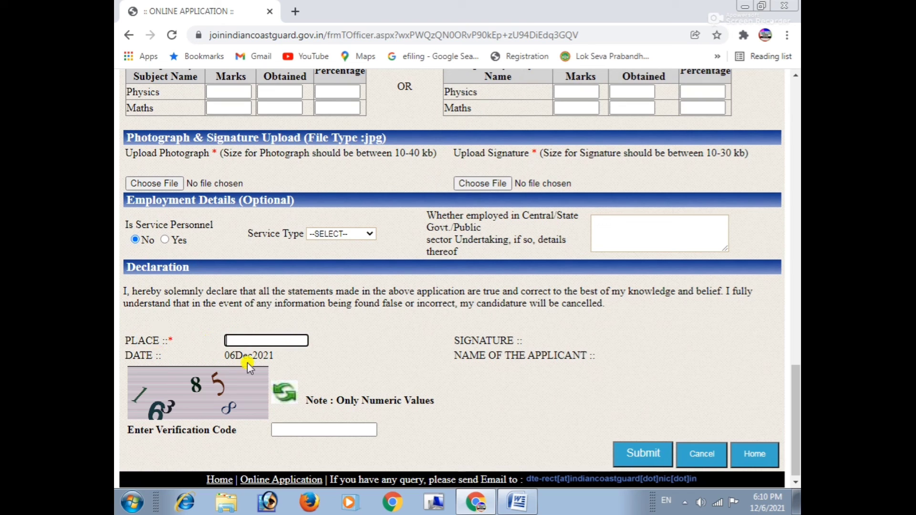
{"action": "left_click_drag", "start_coordinate": [457, 339], "coordinate": [525, 339]}
{"action": "left_click", "coordinate": [529, 341]}
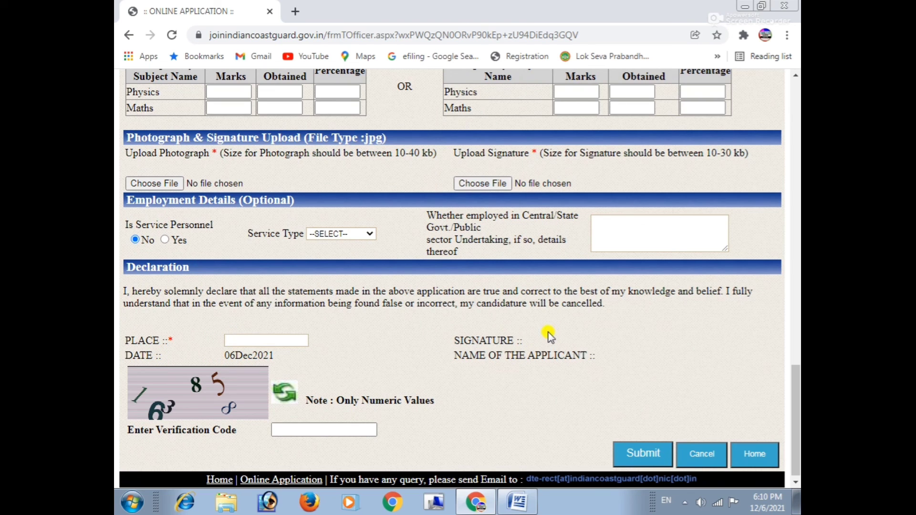
{"action": "triple_click", "coordinate": [493, 368]}
{"action": "left_click", "coordinate": [632, 358]}
{"action": "scroll", "coordinate": [548, 368], "scroll_direction": "down", "scroll_amount": 1}
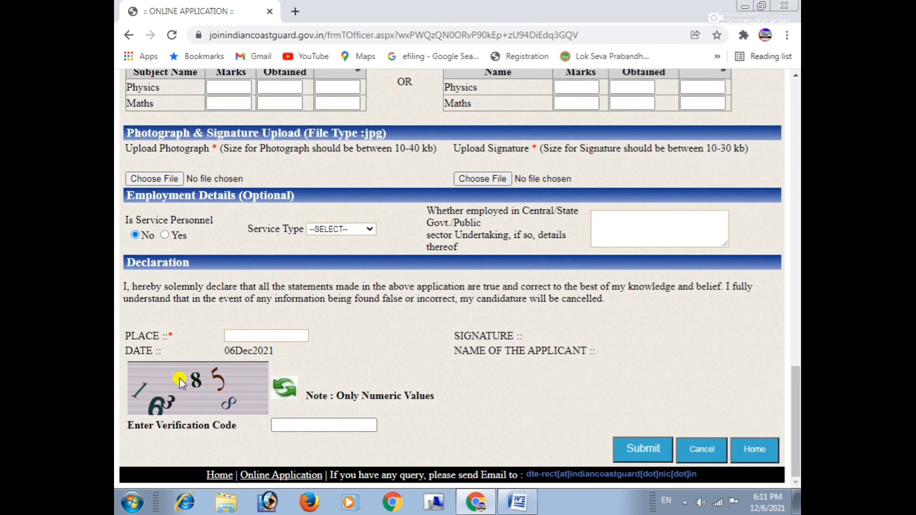